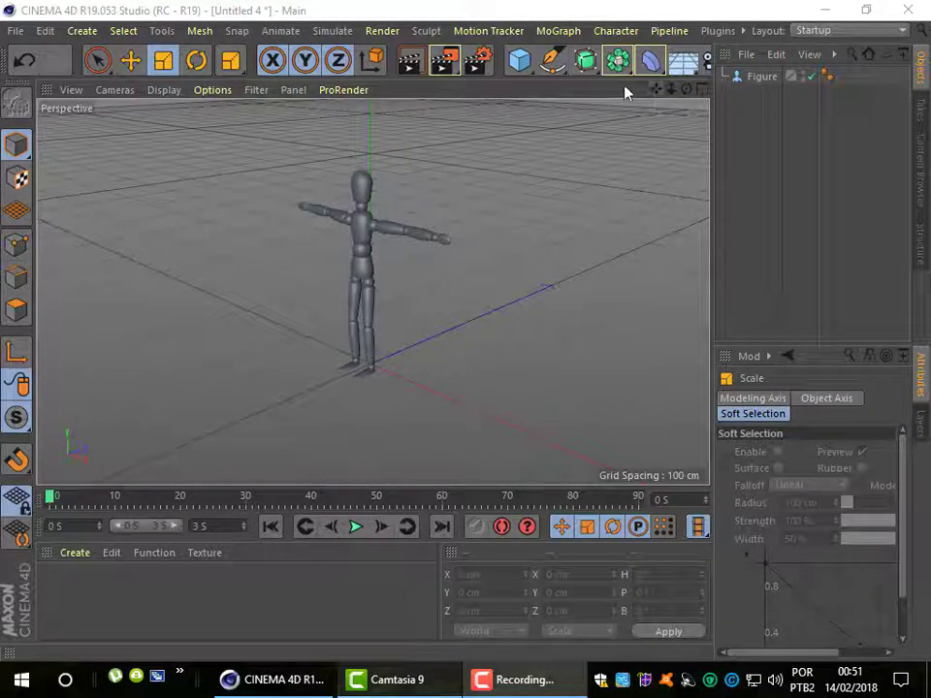
- Split the viewport into four views, activate Front, then return to the single Perspective view
{"action": "left_click", "coordinate": [704, 95]}
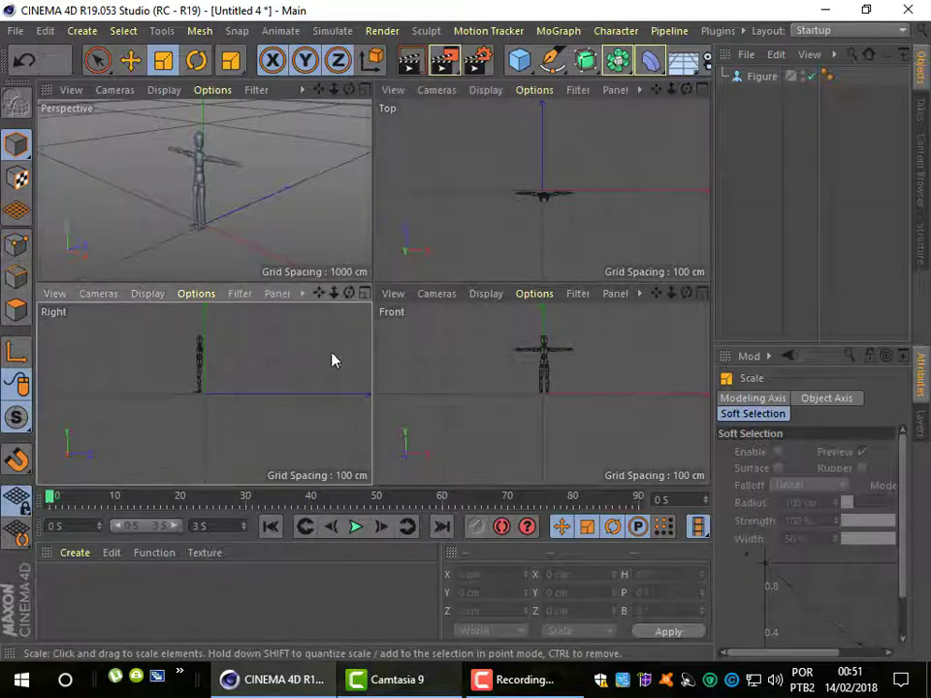
{"action": "left_click", "coordinate": [423, 360]}
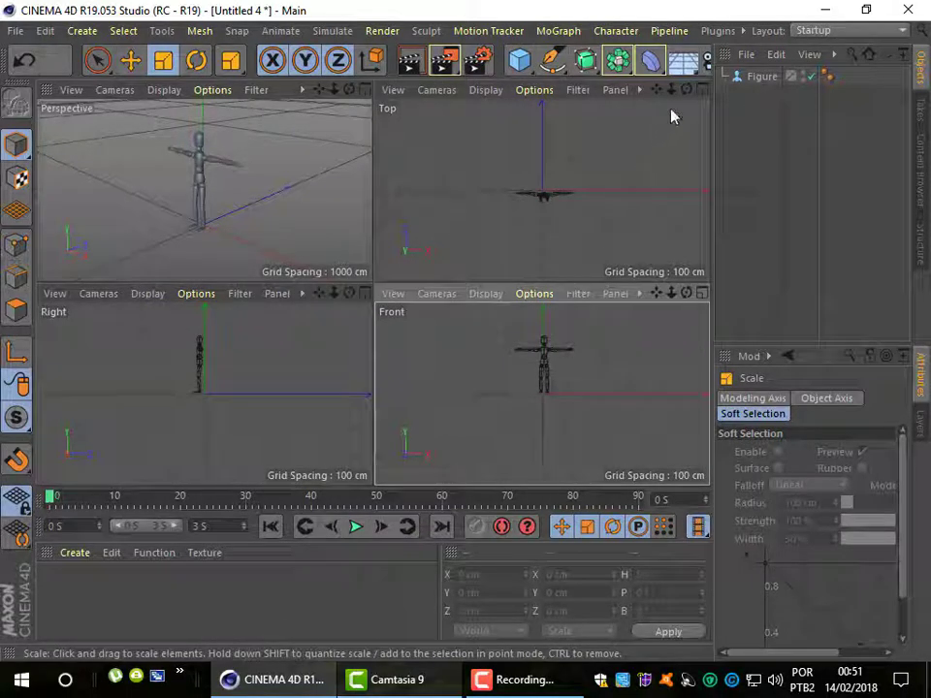
{"action": "left_click", "coordinate": [364, 89]}
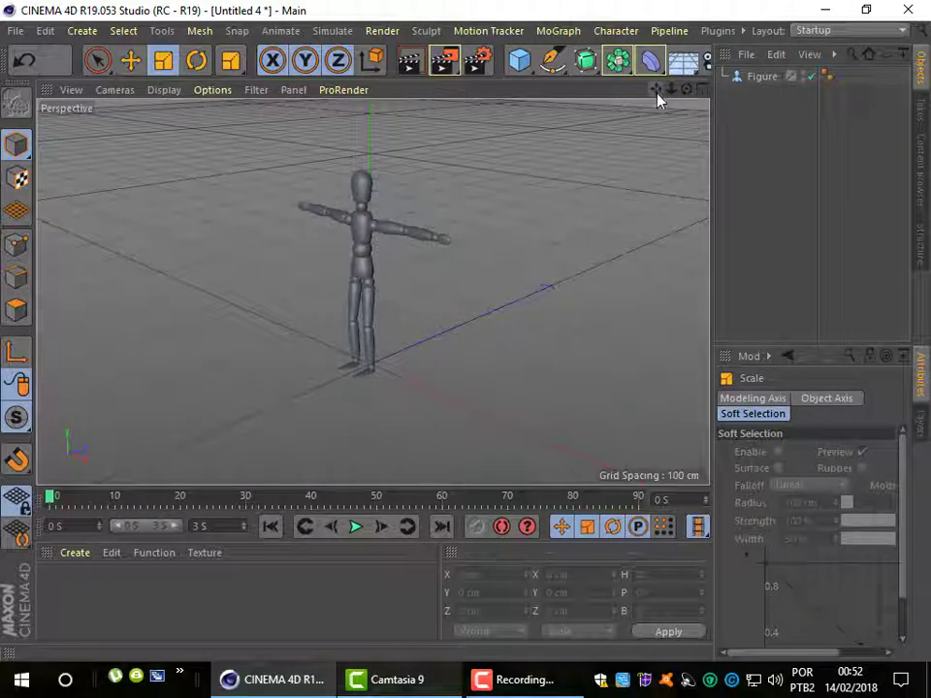
- Pan the figure left and orbit the Perspective camera to a slightly different angle
{"action": "mouse_move", "coordinate": [658, 94]}
{"action": "left_mouse_down"}
{"action": "mouse_move", "coordinate": [572, 97]}
{"action": "mouse_move", "coordinate": [641, 97]}
{"action": "mouse_move", "coordinate": [620, 97]}
{"action": "mouse_move", "coordinate": [597, 29]}
{"action": "left_mouse_up"}
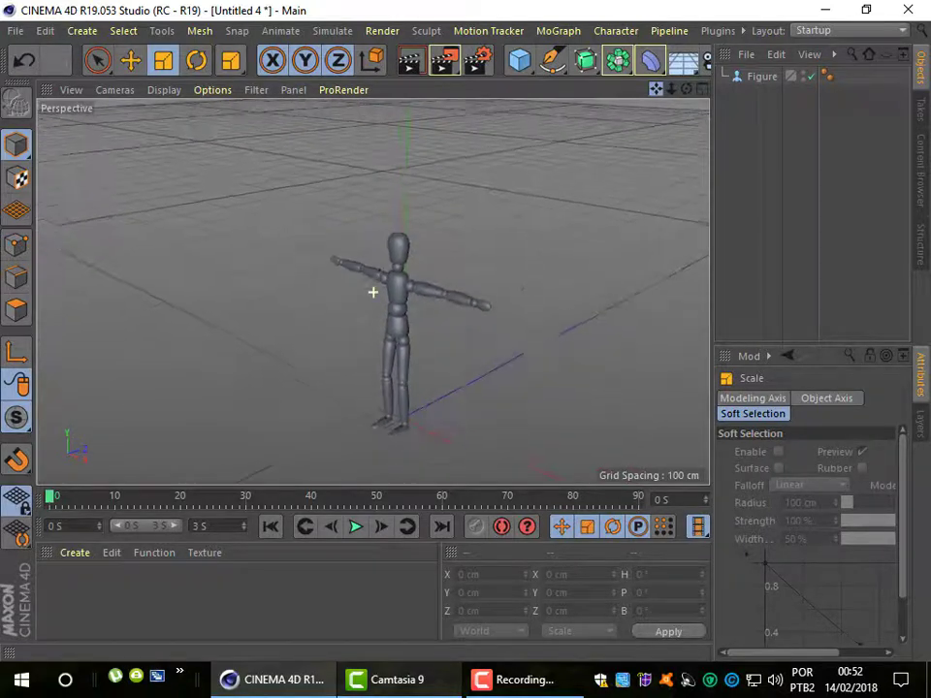
{"action": "mouse_move", "coordinate": [597, 29]}
{"action": "left_mouse_down"}
{"action": "mouse_move", "coordinate": [543, 39]}
{"action": "mouse_move", "coordinate": [592, 44]}
{"action": "left_mouse_up"}
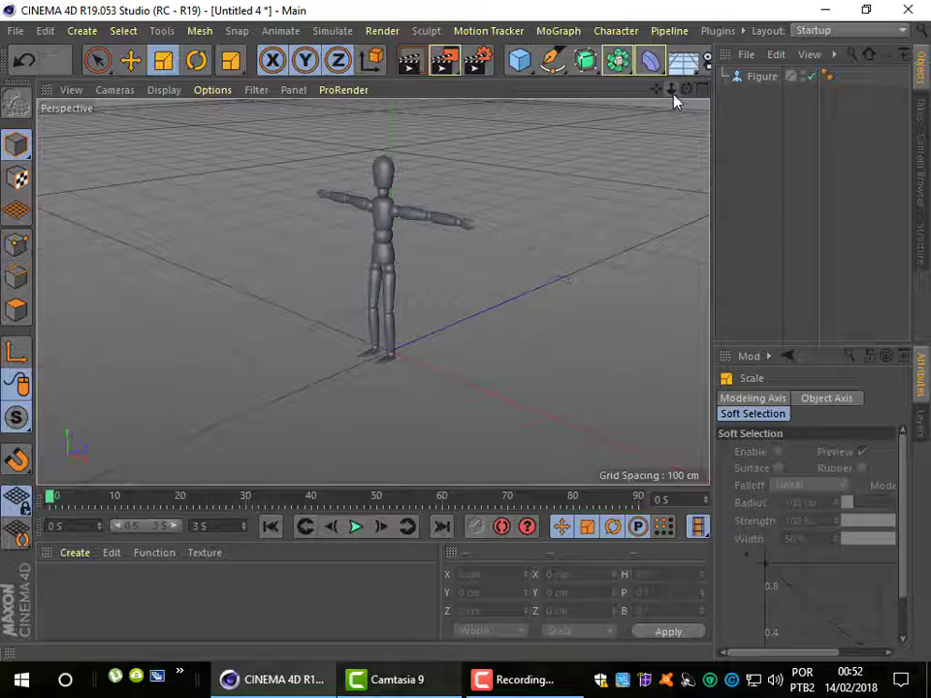
{"action": "left_click_drag", "start_coordinate": [672, 87], "coordinate": [673, 87]}
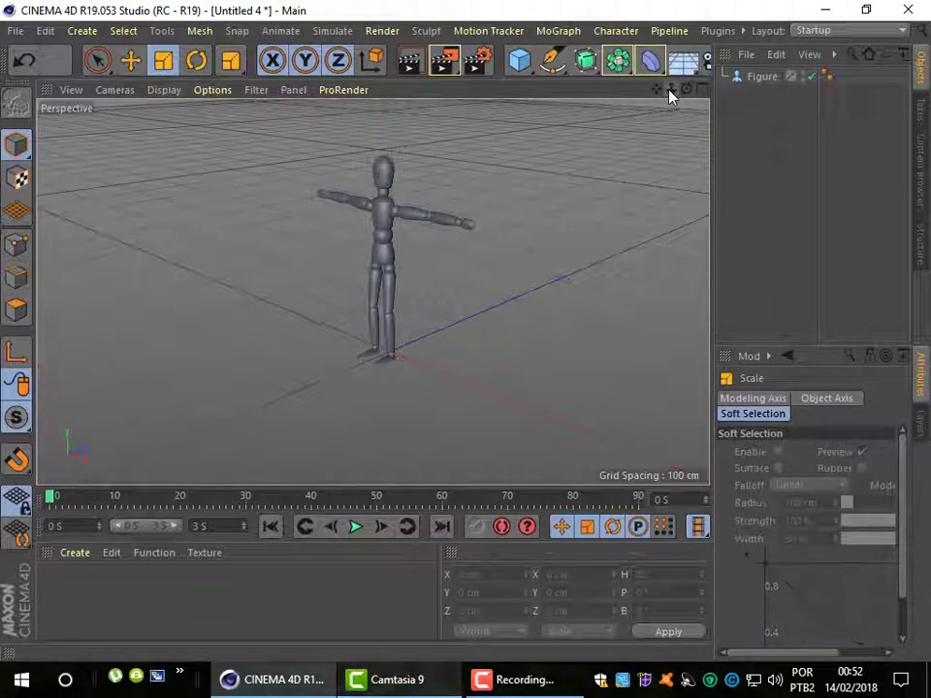
{"action": "left_click_drag", "start_coordinate": [669, 89], "coordinate": [640, 89]}
- Zoom far out and back in until the figure fills the view at 100 cm grid spacing
{"action": "scroll", "coordinate": [374, 291], "scroll_direction": "down", "scroll_amount": 3}
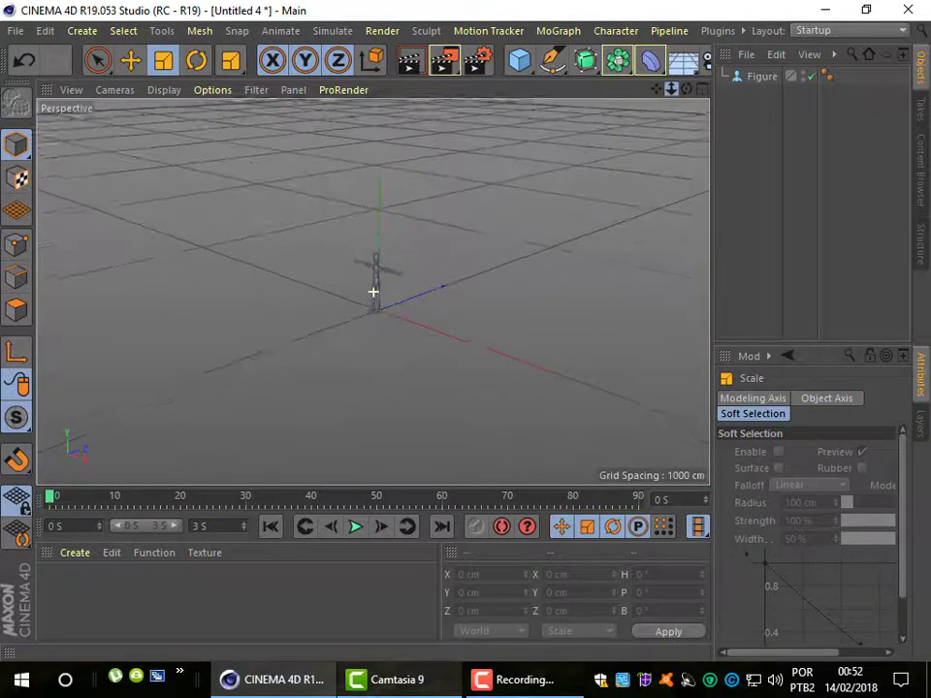
{"action": "scroll", "coordinate": [373, 291], "scroll_direction": "up", "scroll_amount": 2}
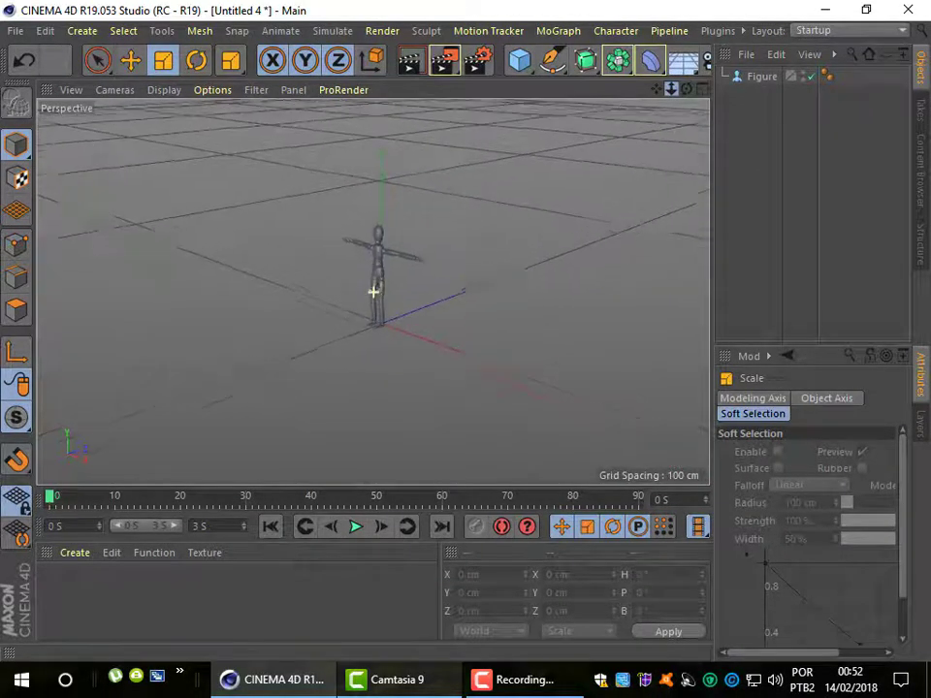
{"action": "scroll", "coordinate": [373, 291], "scroll_direction": "up", "scroll_amount": 3}
{"action": "scroll", "coordinate": [374, 291], "scroll_direction": "down", "scroll_amount": 3}
{"action": "scroll", "coordinate": [374, 291], "scroll_direction": "down", "scroll_amount": 2}
{"action": "scroll", "coordinate": [373, 291], "scroll_direction": "up", "scroll_amount": 3}
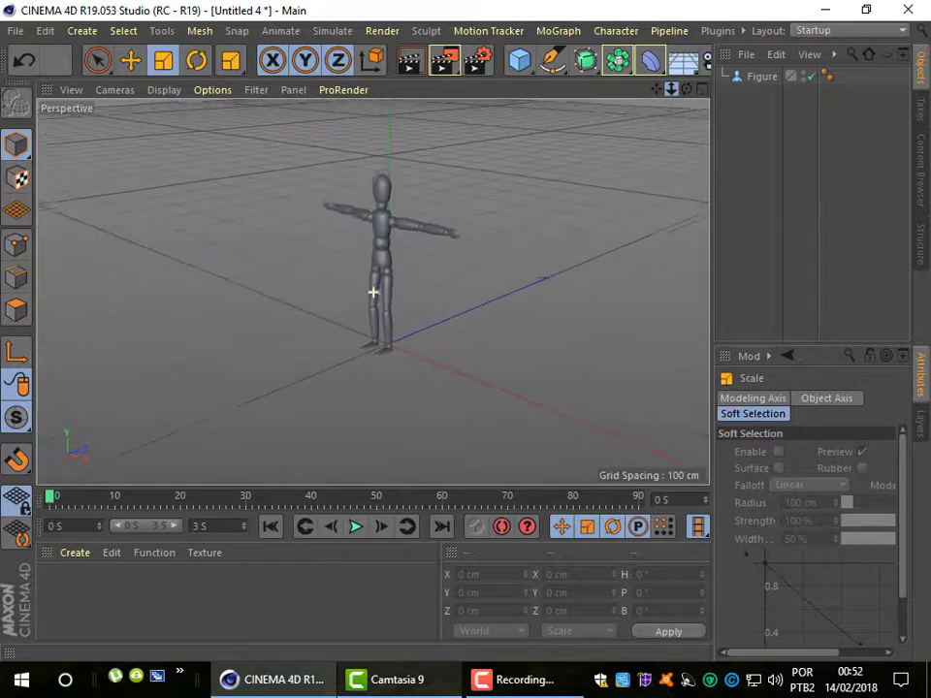
{"action": "scroll", "coordinate": [373, 291], "scroll_direction": "down", "scroll_amount": 3}
{"action": "scroll", "coordinate": [374, 291], "scroll_direction": "down", "scroll_amount": 2}
{"action": "scroll", "coordinate": [374, 290], "scroll_direction": "up", "scroll_amount": 2}
{"action": "scroll", "coordinate": [374, 291], "scroll_direction": "down", "scroll_amount": 2}
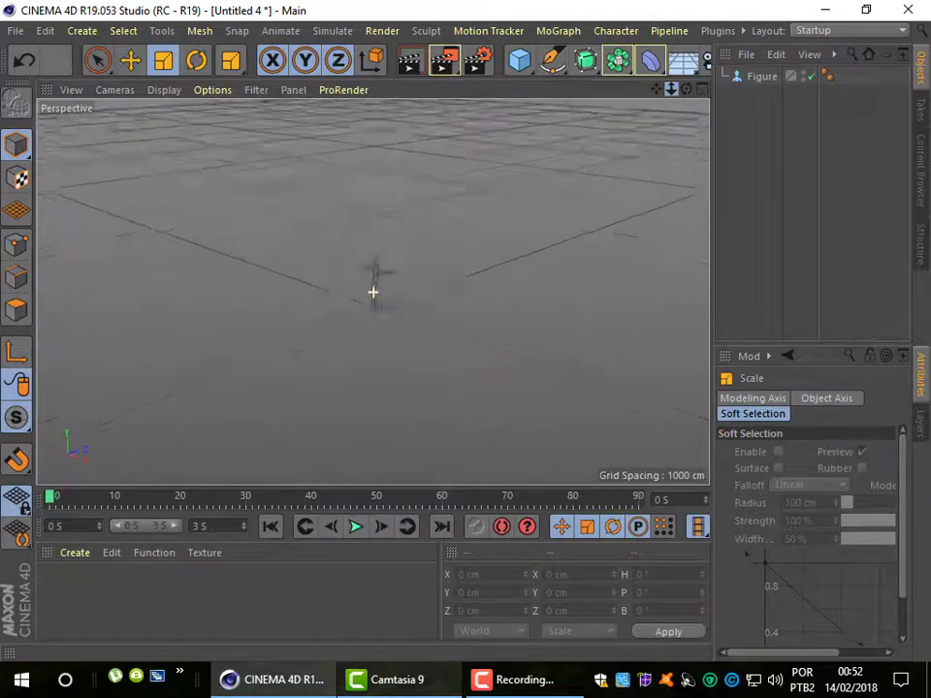
{"action": "scroll", "coordinate": [373, 291], "scroll_direction": "down", "scroll_amount": 2}
{"action": "scroll", "coordinate": [373, 291], "scroll_direction": "up", "scroll_amount": 5}
{"action": "scroll", "coordinate": [374, 291], "scroll_direction": "up", "scroll_amount": 2}
{"action": "scroll", "coordinate": [374, 291], "scroll_direction": "down", "scroll_amount": 3}
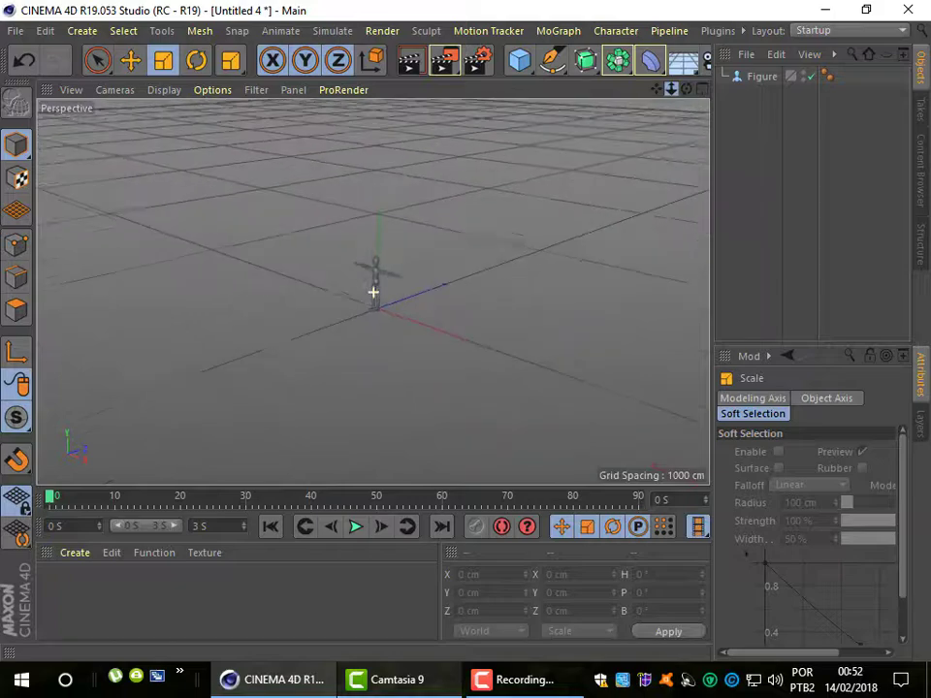
{"action": "scroll", "coordinate": [374, 291], "scroll_direction": "up", "scroll_amount": 3}
{"action": "scroll", "coordinate": [373, 291], "scroll_direction": "down", "scroll_amount": 3}
{"action": "scroll", "coordinate": [374, 291], "scroll_direction": "up", "scroll_amount": 4}
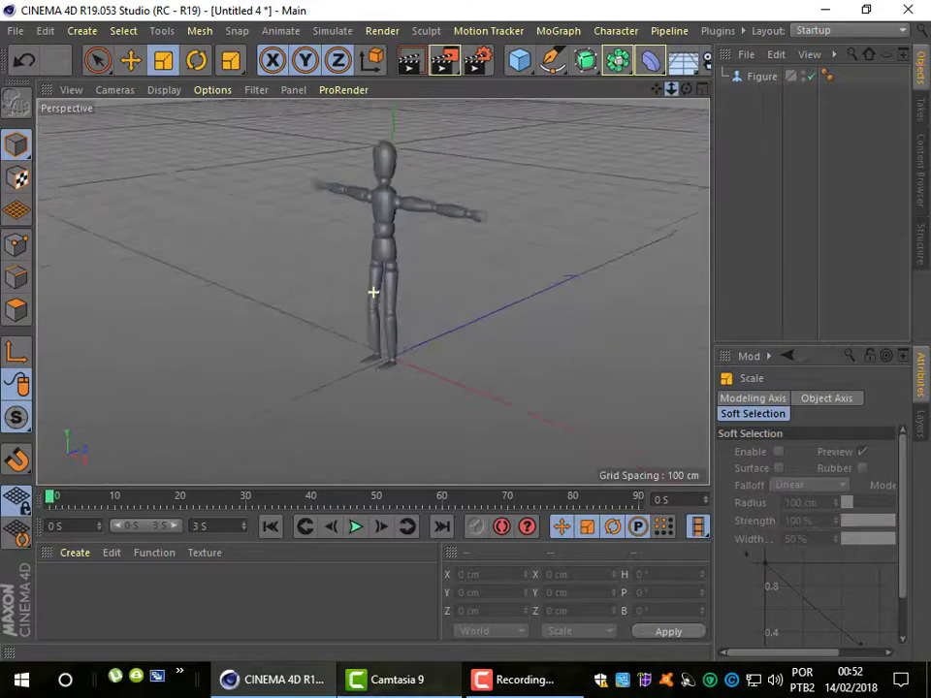
{"action": "scroll", "coordinate": [374, 291], "scroll_direction": "down", "scroll_amount": 2}
{"action": "scroll", "coordinate": [374, 291], "scroll_direction": "down", "scroll_amount": 1}
{"action": "scroll", "coordinate": [374, 291], "scroll_direction": "up", "scroll_amount": 2}
{"action": "scroll", "coordinate": [374, 291], "scroll_direction": "down", "scroll_amount": 1}
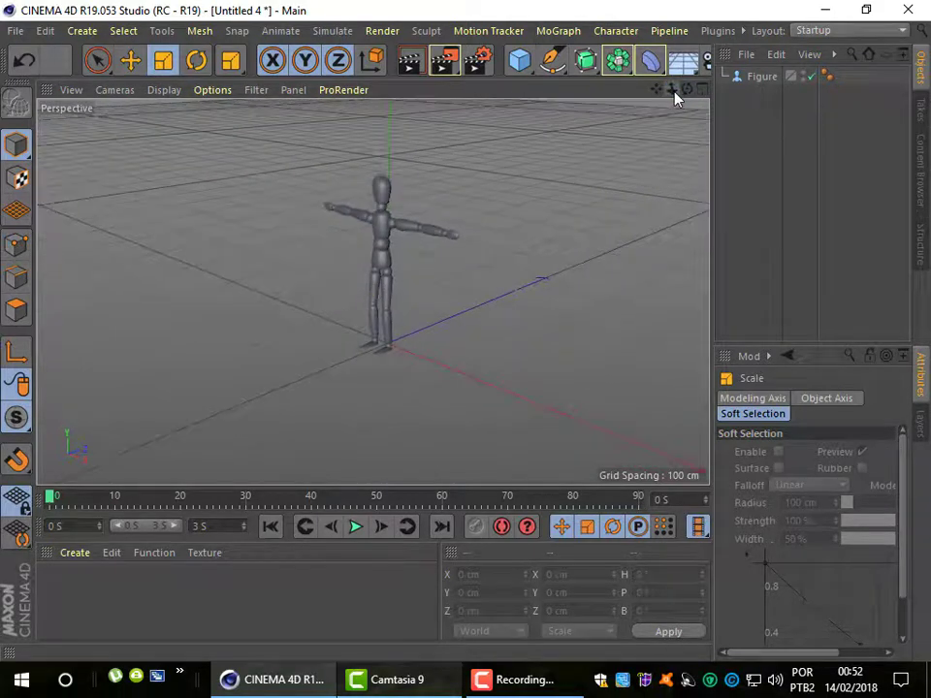
{"action": "left_click_drag", "start_coordinate": [688, 98], "coordinate": [688, 98]}
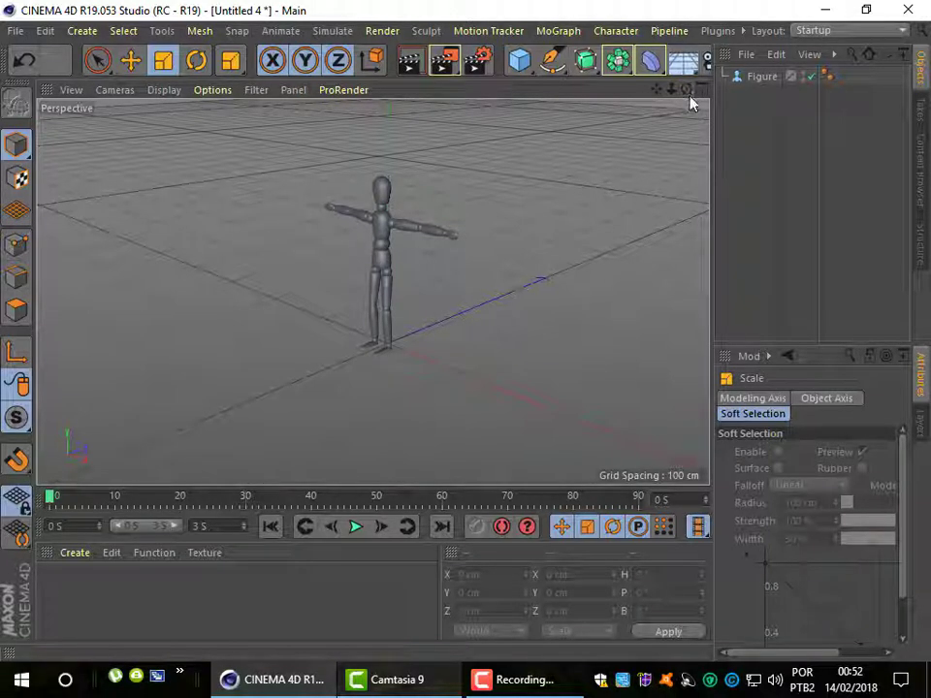
{"action": "left_click_drag", "start_coordinate": [692, 94], "coordinate": [691, 94]}
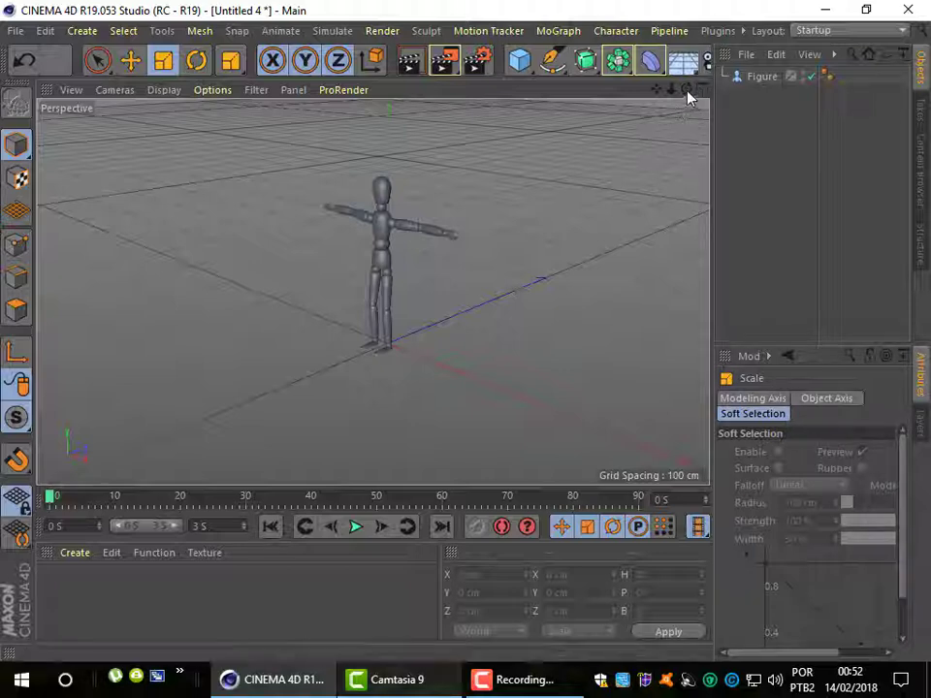
- Orbit and pan the Perspective view so the figure appears tilted sideways near the lower left
{"action": "left_click_drag", "start_coordinate": [687, 94], "coordinate": [688, 94]}
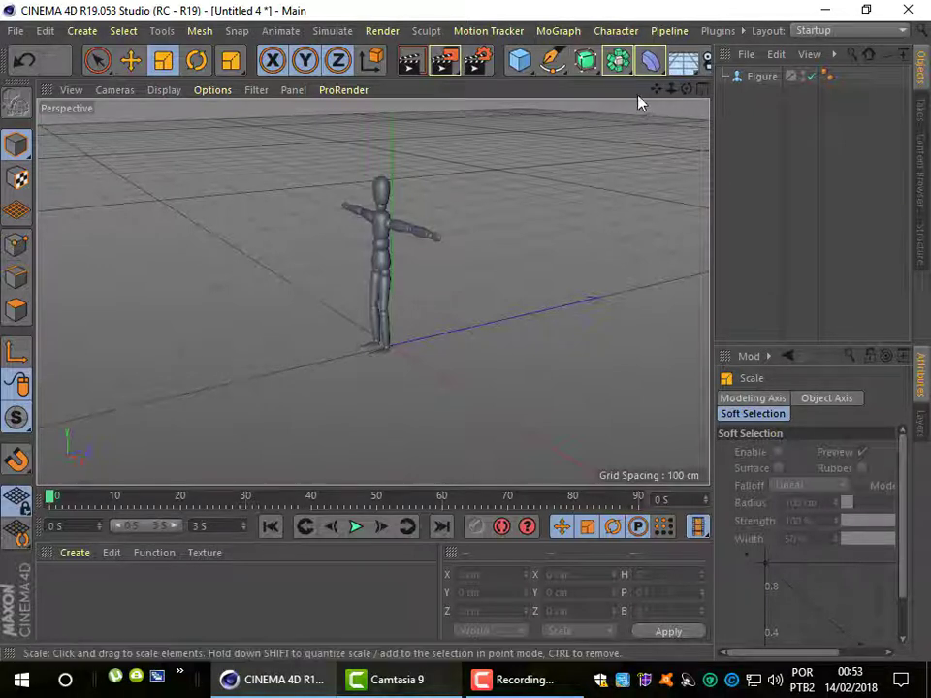
{"action": "mouse_move", "coordinate": [684, 91]}
{"action": "left_mouse_down"}
{"action": "mouse_move", "coordinate": [372, 291]}
{"action": "mouse_move", "coordinate": [674, 94]}
{"action": "mouse_move", "coordinate": [655, 89]}
{"action": "mouse_move", "coordinate": [622, 152]}
{"action": "left_mouse_up"}
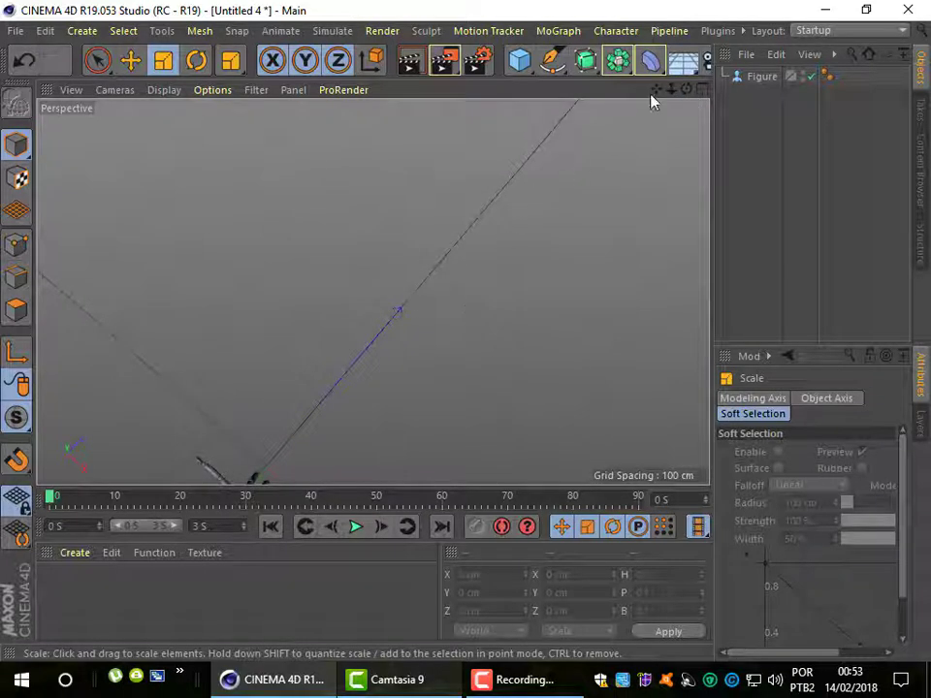
{"action": "mouse_move", "coordinate": [655, 89]}
{"action": "left_mouse_down"}
{"action": "mouse_move", "coordinate": [692, 97]}
{"action": "mouse_move", "coordinate": [344, 157]}
{"action": "left_mouse_up"}
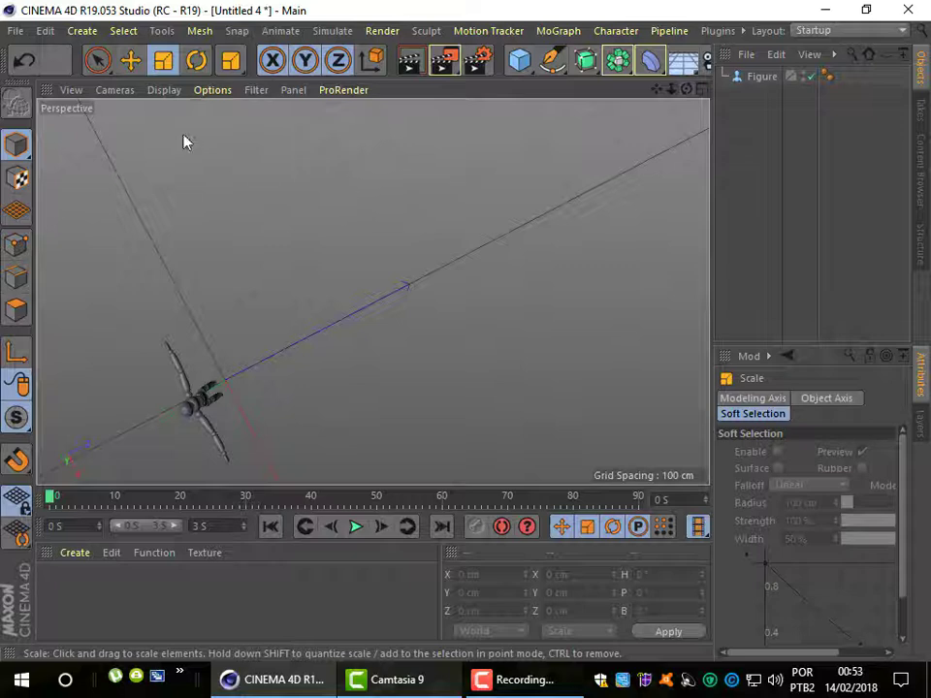
{"action": "left_click", "coordinate": [157, 90]}
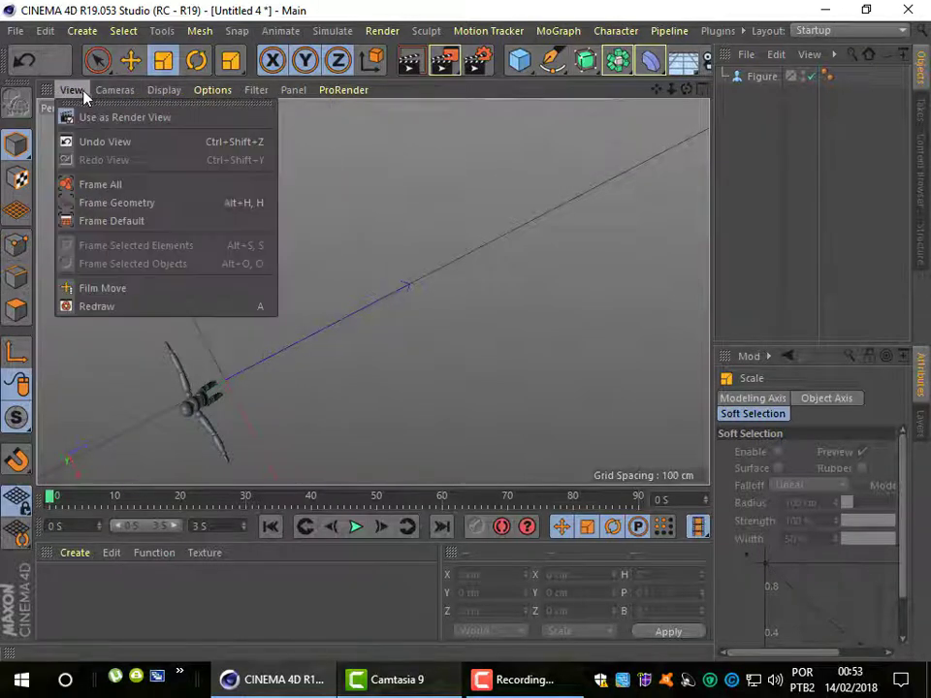
- Reset the Perspective camera with View > Frame Default
{"action": "left_click", "coordinate": [105, 222]}
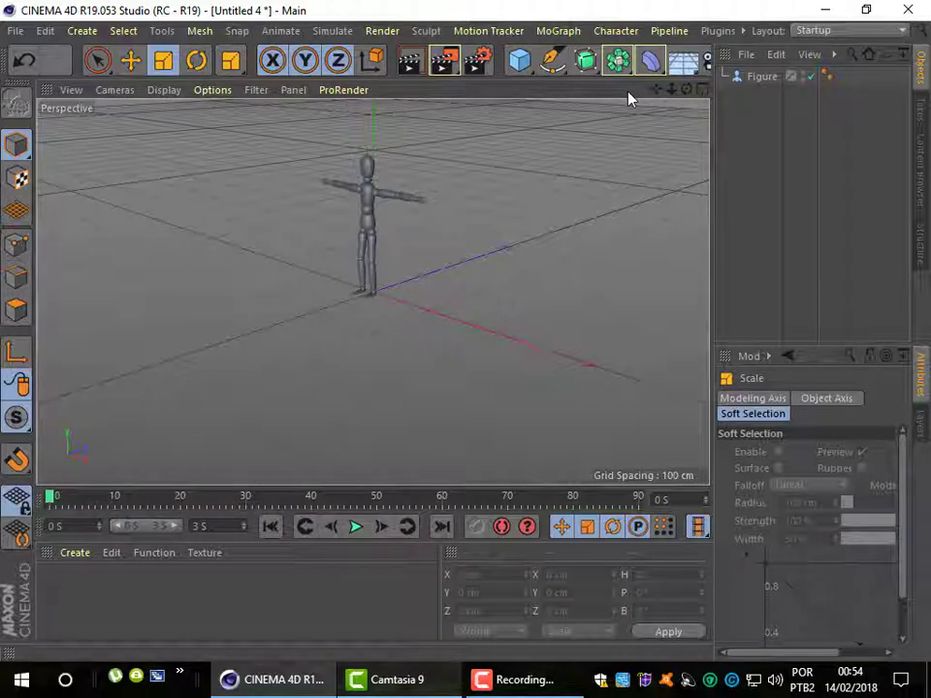
- Orbit and zoom the camera around the figure until the red X axis runs right
{"action": "mouse_move", "coordinate": [598, 207]}
{"action": "left_mouse_down", "text": "alt"}
{"action": "mouse_move", "coordinate": [676, 214]}
{"action": "mouse_move", "coordinate": [494, 211]}
{"action": "mouse_move", "coordinate": [696, 201]}
{"action": "mouse_move", "coordinate": [690, 212]}
{"action": "mouse_move", "coordinate": [507, 235]}
{"action": "mouse_move", "coordinate": [596, 250]}
{"action": "mouse_move", "coordinate": [617, 185]}
{"action": "mouse_move", "coordinate": [619, 245]}
{"action": "mouse_move", "coordinate": [616, 214]}
{"action": "left_mouse_up", "text": "alt"}
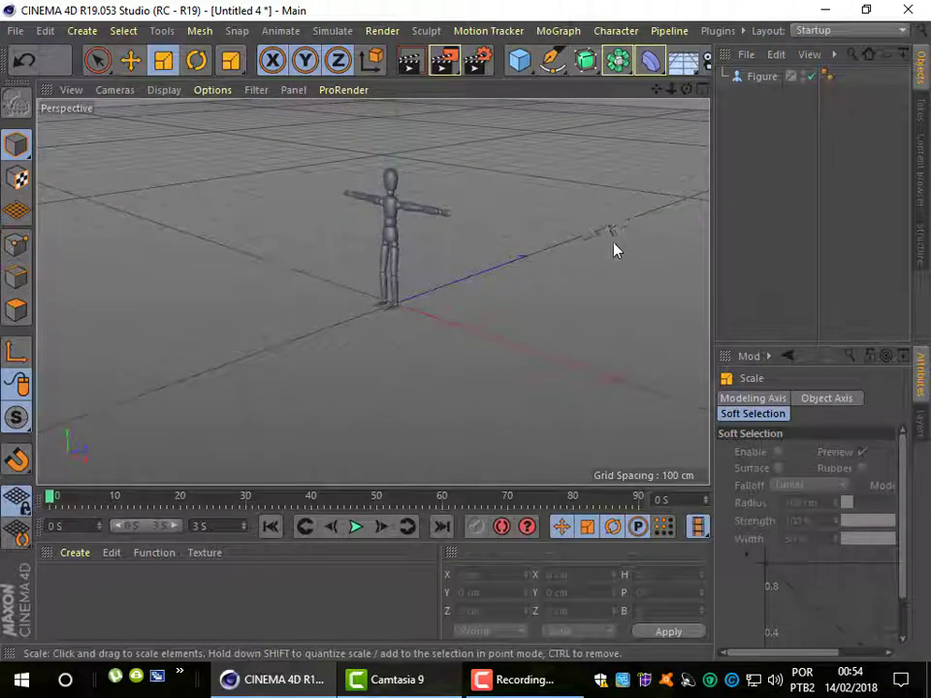
{"action": "mouse_move", "coordinate": [609, 243]}
{"action": "right_mouse_down", "text": "alt"}
{"action": "mouse_move", "coordinate": [605, 215]}
{"action": "mouse_move", "coordinate": [611, 287]}
{"action": "mouse_move", "coordinate": [613, 231]}
{"action": "mouse_move", "coordinate": [655, 184]}
{"action": "right_mouse_up", "text": "alt"}
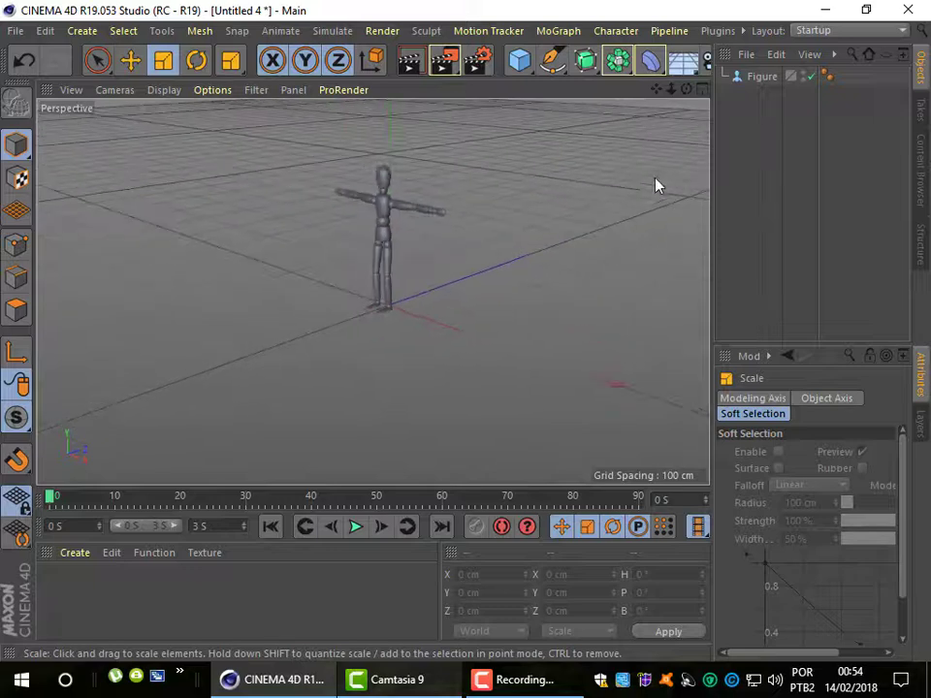
{"action": "left_click_drag", "start_coordinate": [676, 146], "coordinate": [676, 153], "text": "alt"}
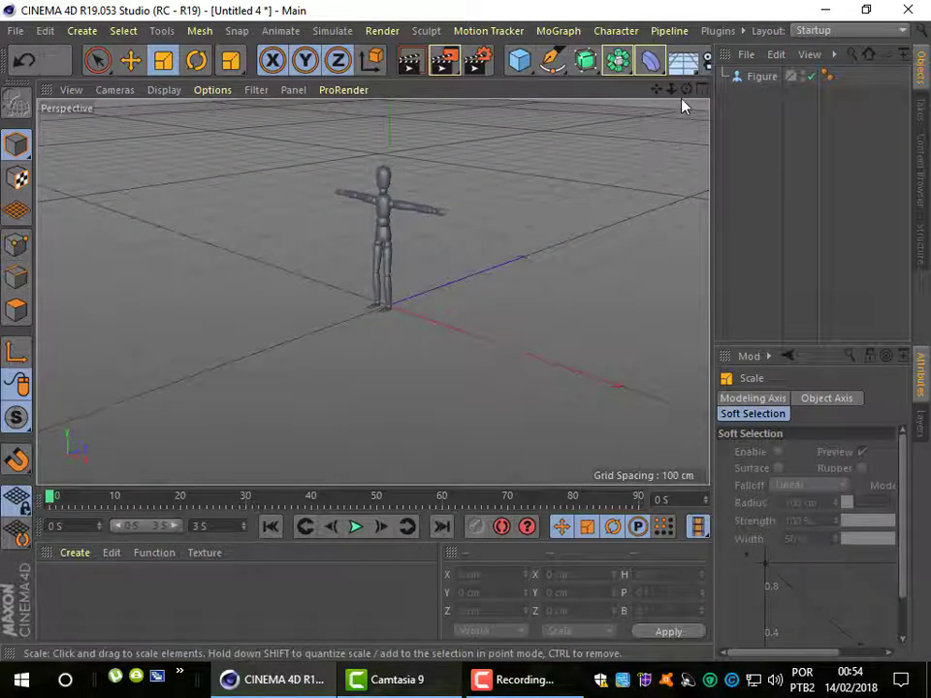
{"action": "mouse_move", "coordinate": [685, 88]}
{"action": "left_mouse_down"}
{"action": "mouse_move", "coordinate": [640, 92]}
{"action": "mouse_move", "coordinate": [689, 95]}
{"action": "left_mouse_up"}
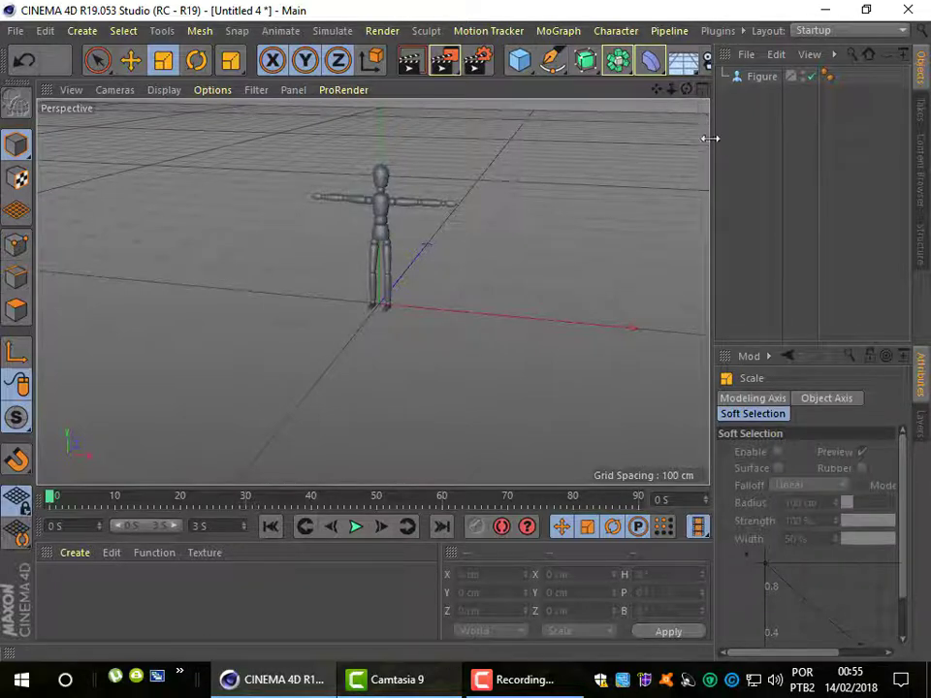
- Select the figure to show its Figure Object properties: 180 cm height, 14 segments
{"action": "left_click", "coordinate": [380, 239]}
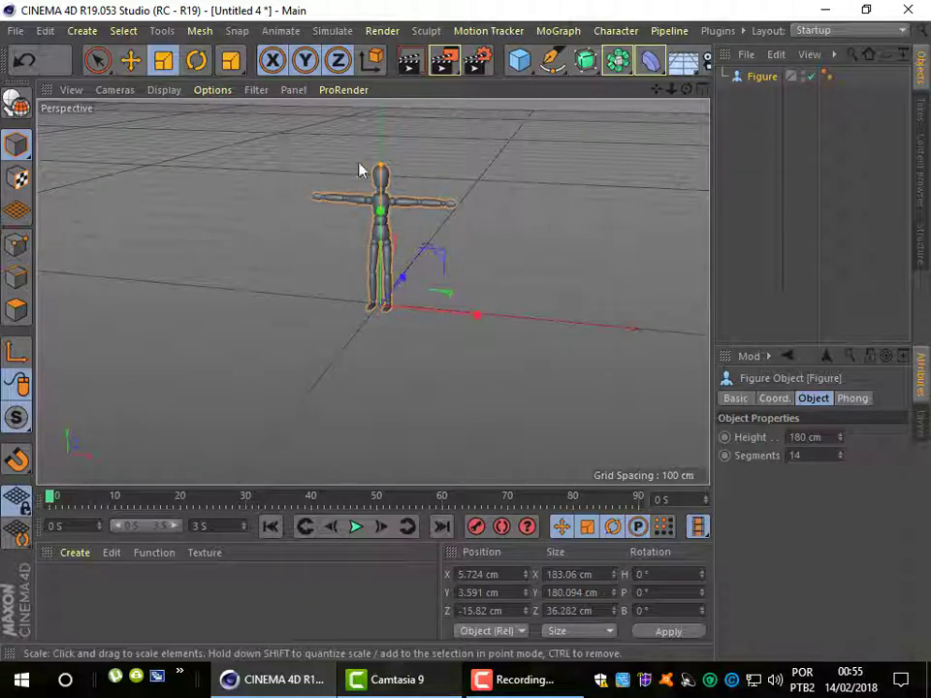
- Move the figure along its axes to X -8.442, Y -13.275, Z 42.514 cm
{"action": "left_click", "coordinate": [133, 62]}
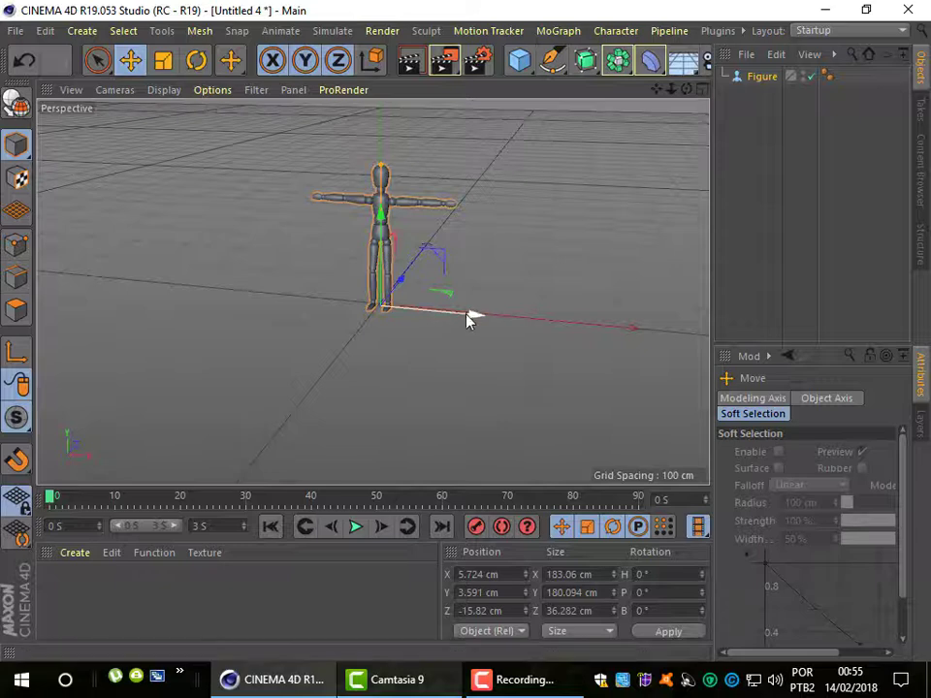
{"action": "left_click_drag", "start_coordinate": [467, 320], "coordinate": [489, 336]}
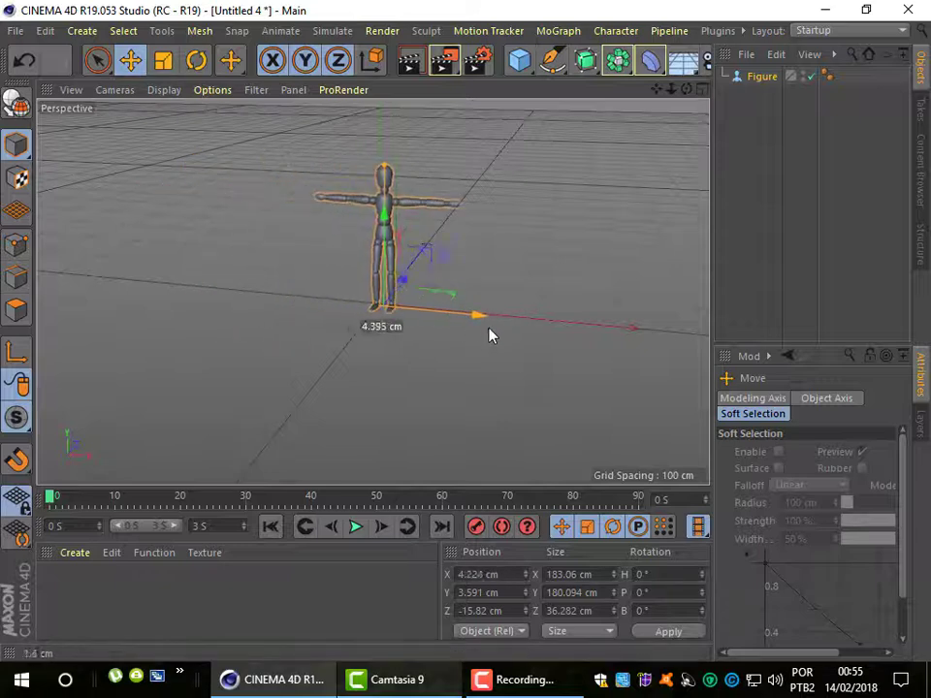
{"action": "left_click_drag", "start_coordinate": [490, 336], "coordinate": [417, 306]}
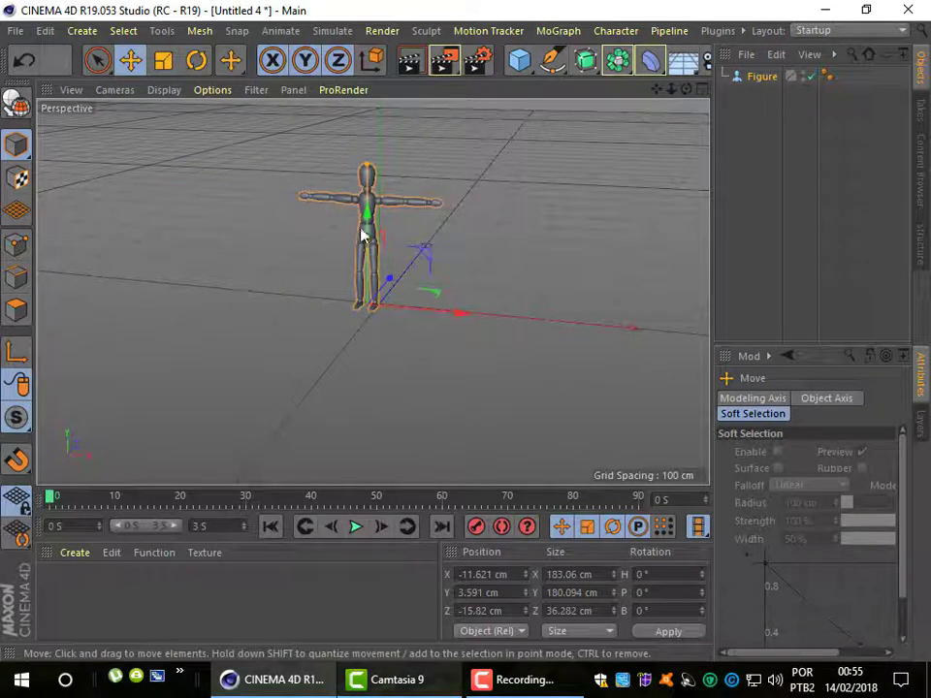
{"action": "mouse_move", "coordinate": [361, 235]}
{"action": "left_mouse_down"}
{"action": "mouse_move", "coordinate": [379, 241]}
{"action": "mouse_move", "coordinate": [386, 275]}
{"action": "mouse_move", "coordinate": [414, 267]}
{"action": "mouse_move", "coordinate": [388, 302]}
{"action": "left_mouse_up"}
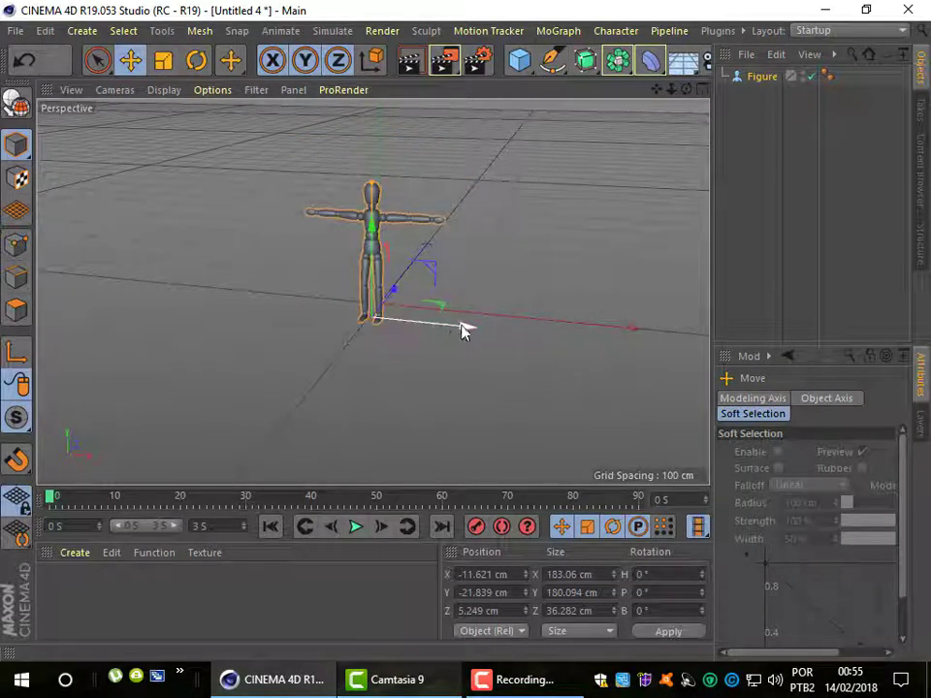
{"action": "mouse_move", "coordinate": [462, 330]}
{"action": "left_mouse_down"}
{"action": "mouse_move", "coordinate": [600, 345]}
{"action": "mouse_move", "coordinate": [544, 349]}
{"action": "mouse_move", "coordinate": [529, 335]}
{"action": "mouse_move", "coordinate": [517, 336]}
{"action": "mouse_move", "coordinate": [540, 337]}
{"action": "mouse_move", "coordinate": [301, 310]}
{"action": "mouse_move", "coordinate": [380, 314]}
{"action": "mouse_move", "coordinate": [465, 337]}
{"action": "mouse_move", "coordinate": [456, 336]}
{"action": "left_mouse_up"}
{"action": "mouse_move", "coordinate": [376, 233]}
{"action": "left_mouse_down"}
{"action": "mouse_move", "coordinate": [376, 150]}
{"action": "mouse_move", "coordinate": [378, 390]}
{"action": "mouse_move", "coordinate": [384, 228]}
{"action": "left_mouse_up"}
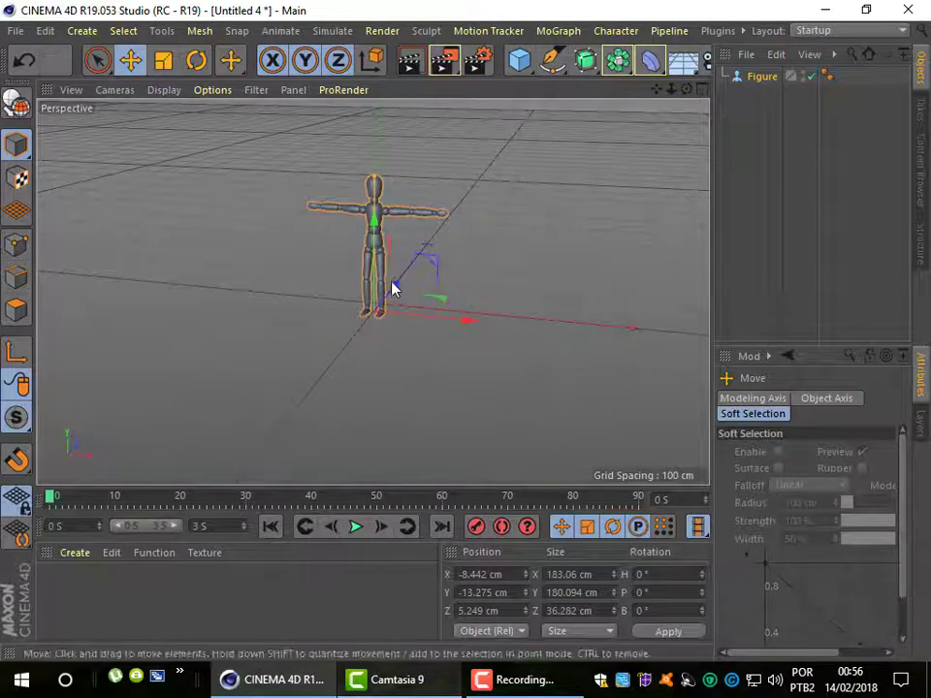
{"action": "mouse_move", "coordinate": [396, 289]}
{"action": "left_mouse_down"}
{"action": "mouse_move", "coordinate": [465, 195]}
{"action": "mouse_move", "coordinate": [413, 289]}
{"action": "mouse_move", "coordinate": [332, 392]}
{"action": "mouse_move", "coordinate": [404, 285]}
{"action": "left_mouse_up"}
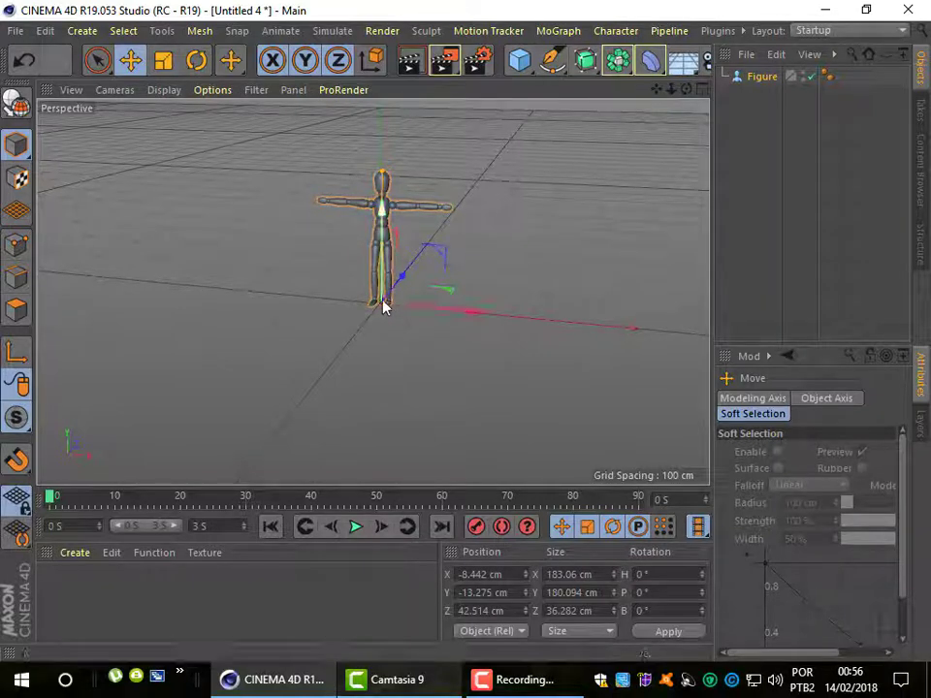
- Scale the figure up to 207.203 × 203.845 × 41.067 cm with the Scale tool
{"action": "left_click", "coordinate": [163, 61]}
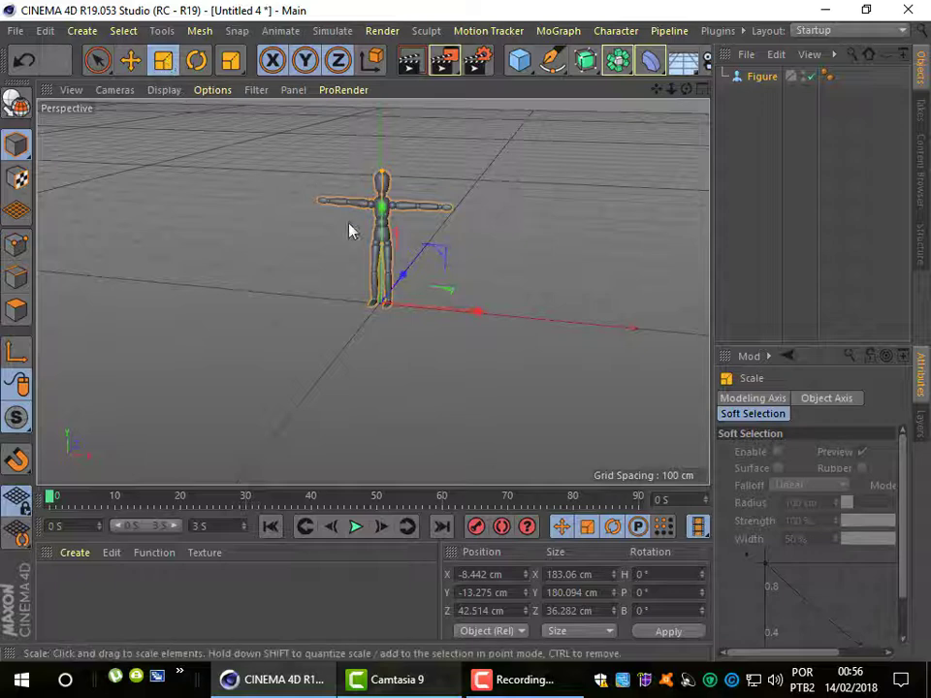
{"action": "mouse_move", "coordinate": [382, 207]}
{"action": "left_mouse_down"}
{"action": "mouse_move", "coordinate": [380, 287]}
{"action": "mouse_move", "coordinate": [383, 184]}
{"action": "mouse_move", "coordinate": [394, 209]}
{"action": "mouse_move", "coordinate": [384, 187]}
{"action": "left_mouse_up"}
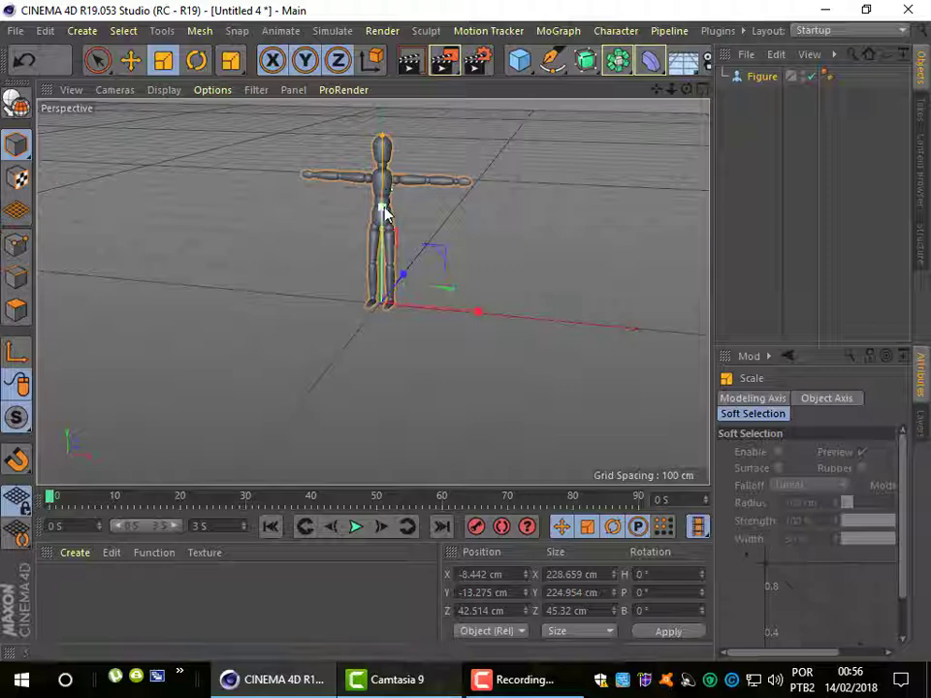
{"action": "left_click_drag", "start_coordinate": [475, 312], "coordinate": [529, 335]}
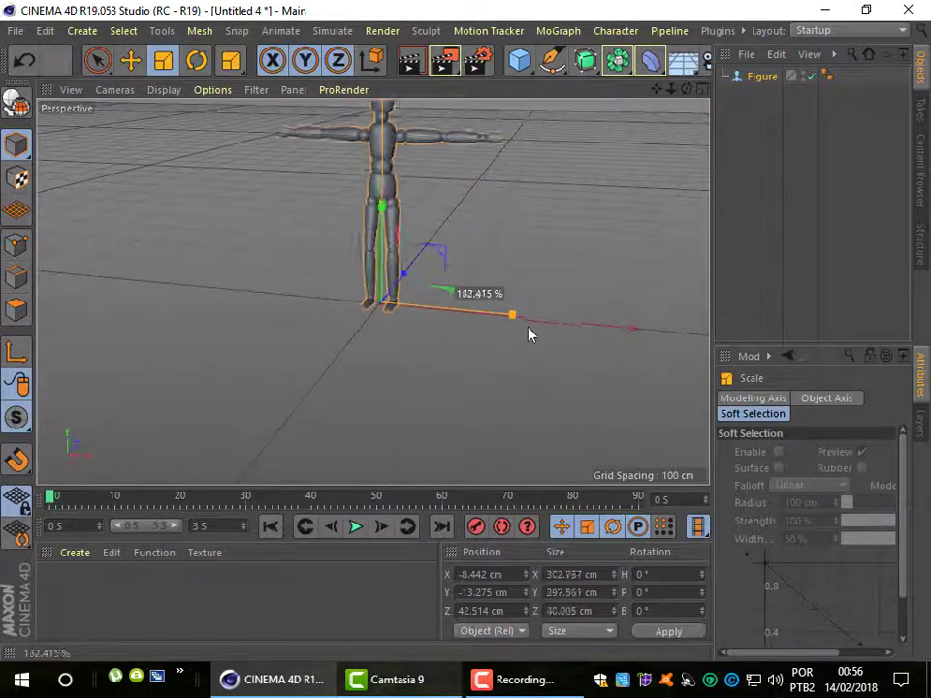
{"action": "left_click_drag", "start_coordinate": [529, 334], "coordinate": [470, 323]}
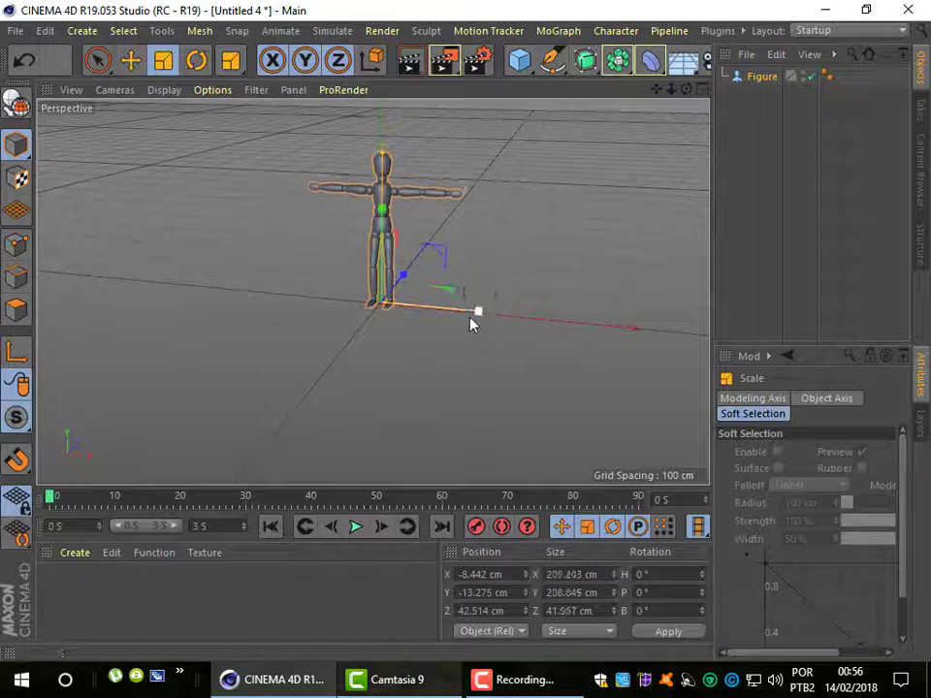
- Rotate the figure to H -15.968°, P 0.272°, B -0.952° with the Rotate tool
{"action": "left_click", "coordinate": [196, 61]}
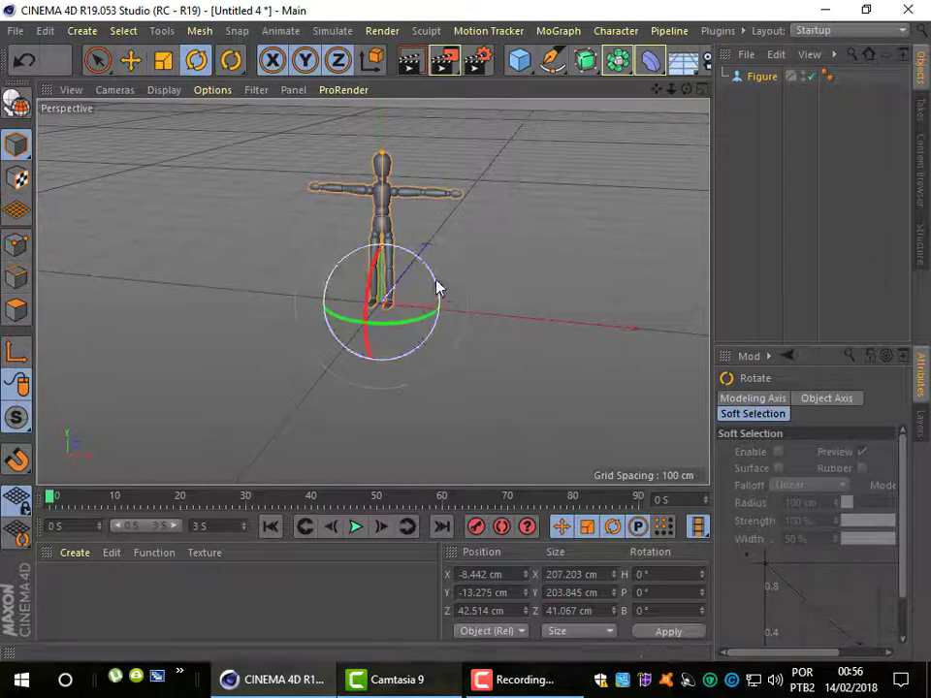
{"action": "mouse_move", "coordinate": [438, 288]}
{"action": "left_mouse_down"}
{"action": "mouse_move", "coordinate": [289, 300]}
{"action": "mouse_move", "coordinate": [391, 244]}
{"action": "mouse_move", "coordinate": [300, 308]}
{"action": "mouse_move", "coordinate": [387, 365]}
{"action": "mouse_move", "coordinate": [422, 287]}
{"action": "mouse_move", "coordinate": [404, 322]}
{"action": "mouse_move", "coordinate": [264, 297]}
{"action": "mouse_move", "coordinate": [376, 318]}
{"action": "mouse_move", "coordinate": [432, 315]}
{"action": "mouse_move", "coordinate": [414, 316]}
{"action": "left_mouse_up"}
{"action": "left_click", "coordinate": [132, 64]}
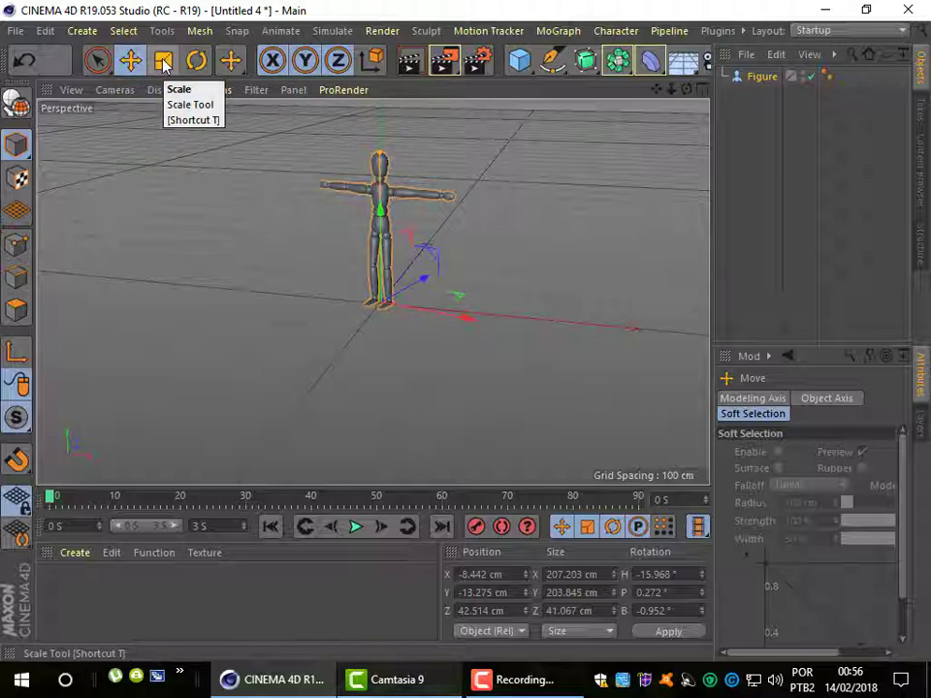
- Enlarge the figure slightly to 219.094 × 215.543 × 43.424 cm with the Scale tool
{"action": "left_click", "coordinate": [230, 62]}
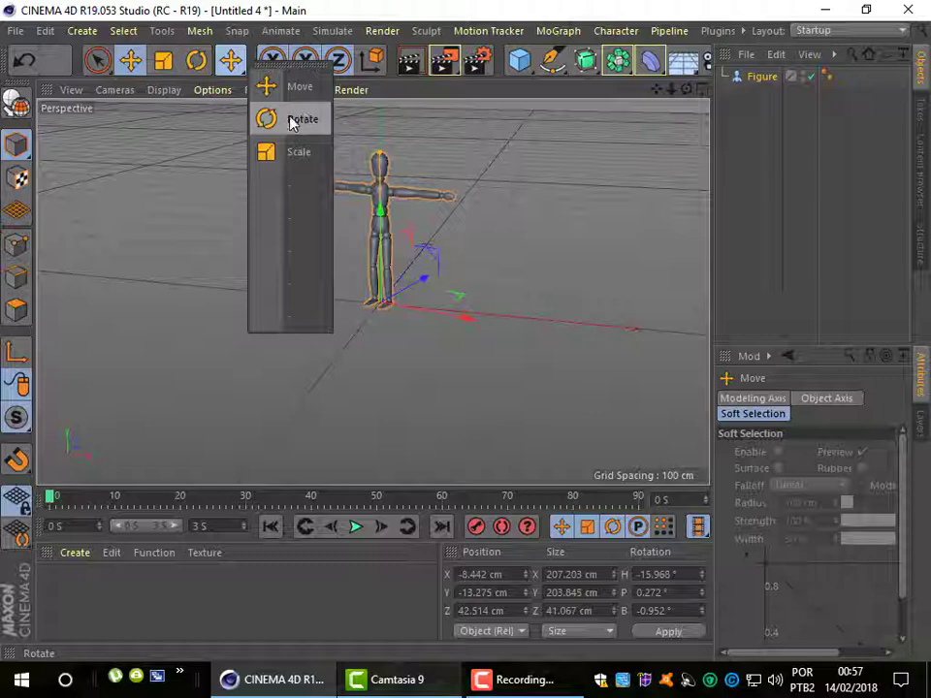
{"action": "left_click", "coordinate": [163, 62]}
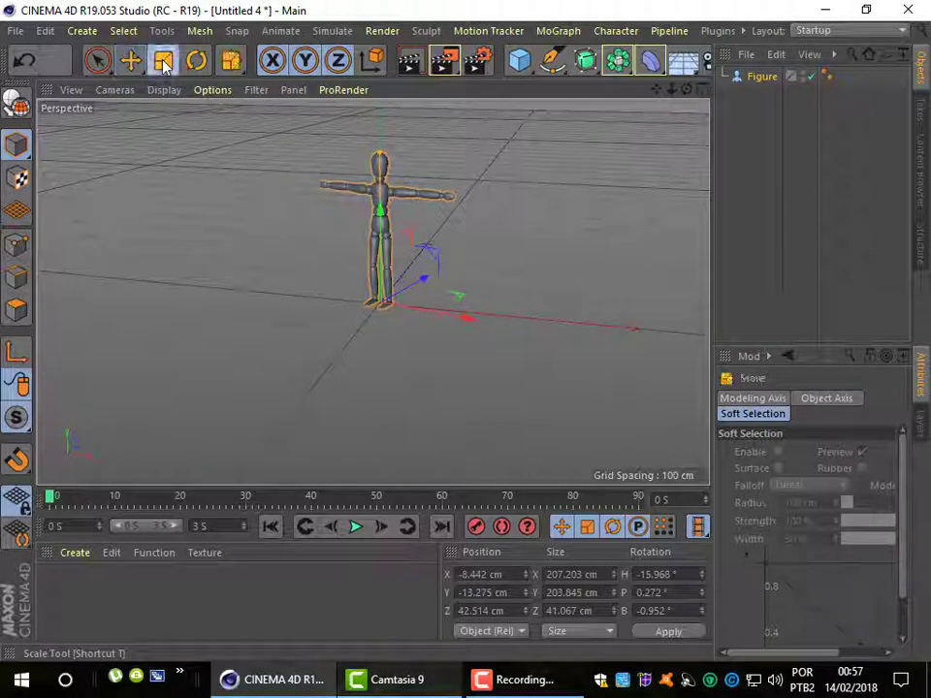
{"action": "left_click_drag", "start_coordinate": [384, 213], "coordinate": [426, 282]}
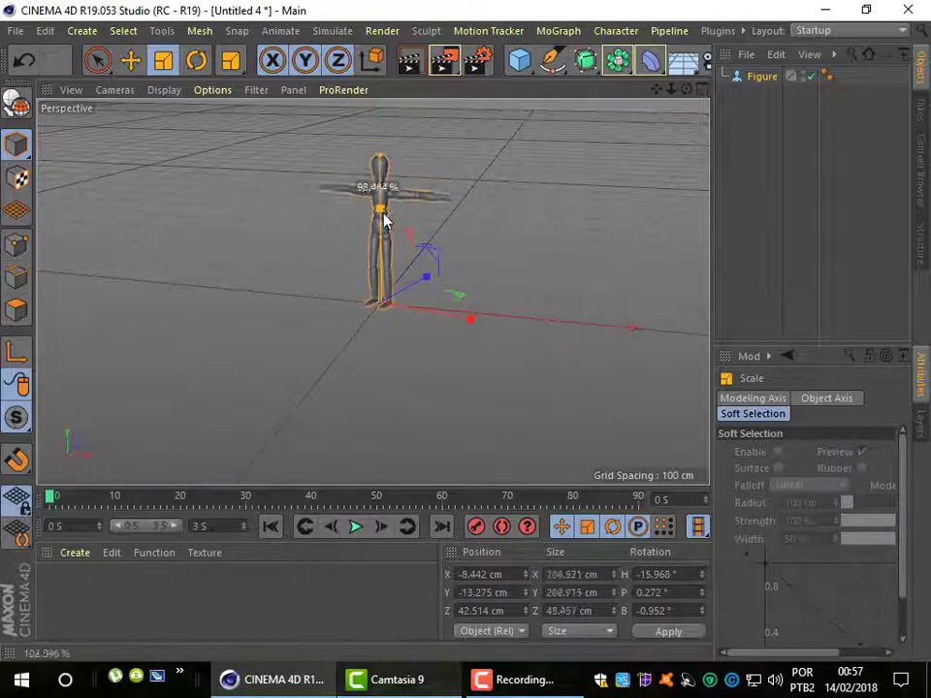
{"action": "left_click_drag", "start_coordinate": [380, 215], "coordinate": [343, 202]}
{"action": "left_click", "coordinate": [242, 68]}
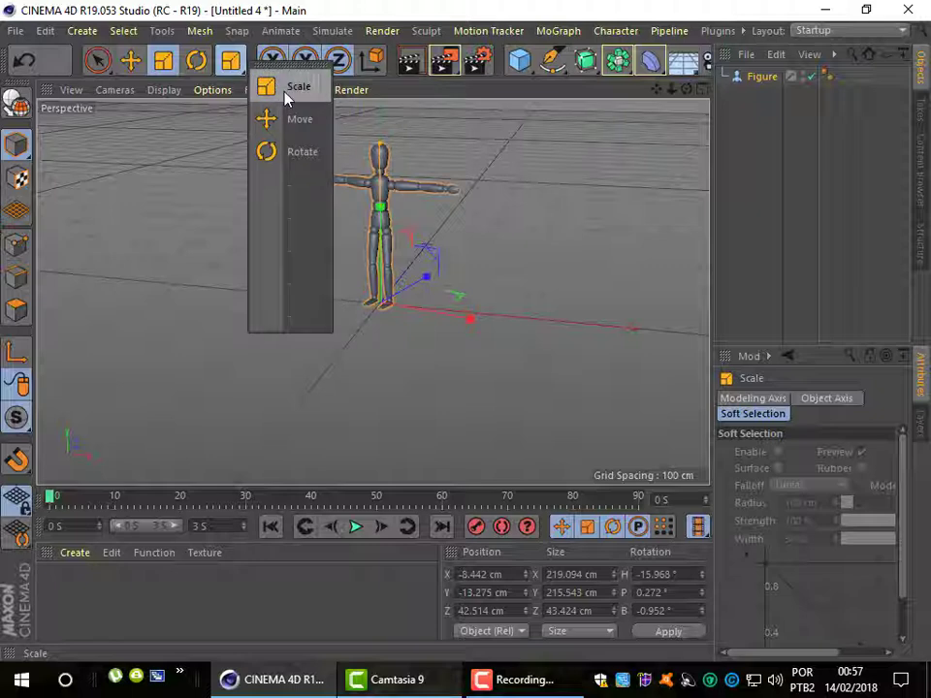
{"action": "left_click", "coordinate": [274, 95]}
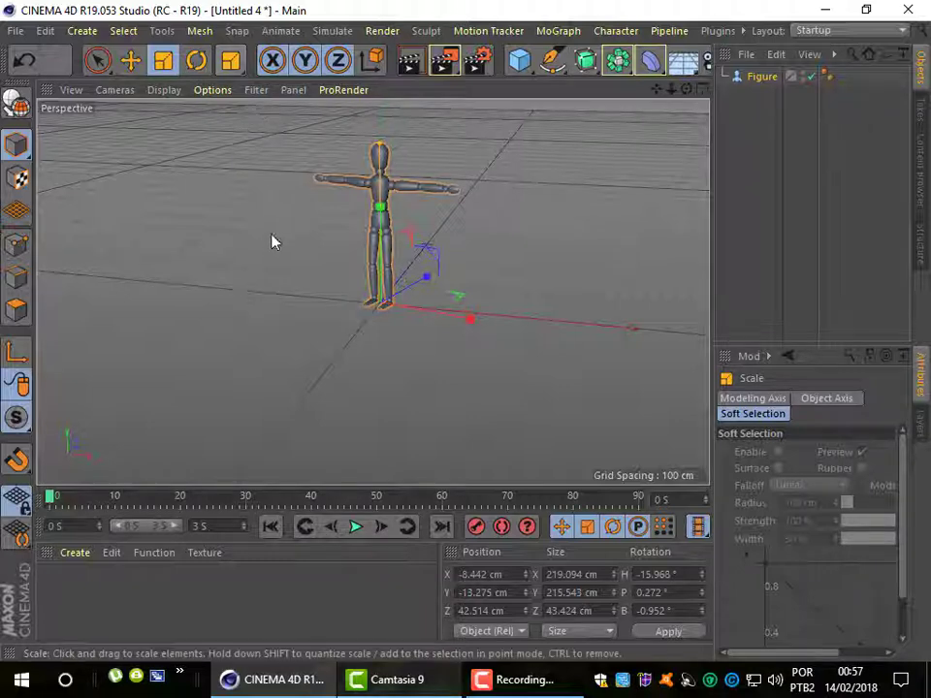
- Scale the figure down to 210.526 × 207.115 × 41.726 cm, then orbit the perspective camera around it
{"action": "left_click_drag", "start_coordinate": [427, 281], "coordinate": [470, 326]}
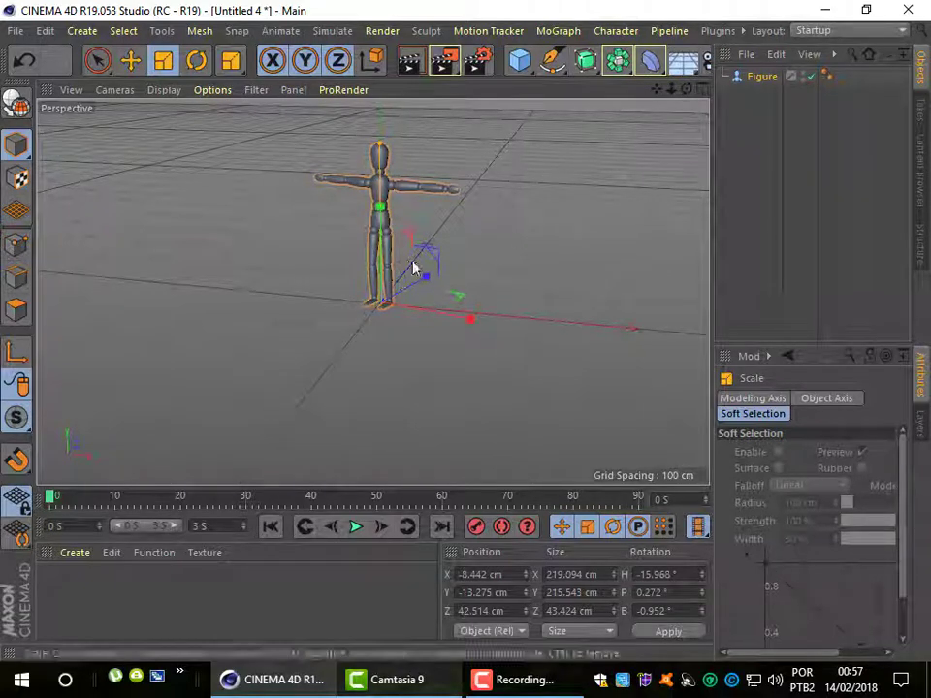
{"action": "left_click_drag", "start_coordinate": [471, 325], "coordinate": [467, 312]}
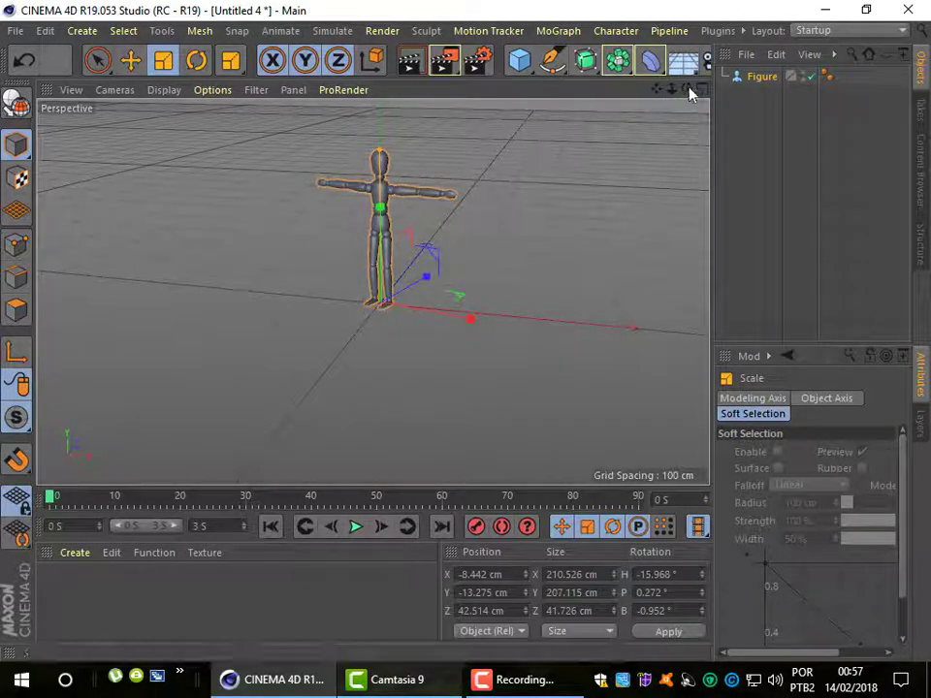
{"action": "left_click_drag", "start_coordinate": [688, 89], "coordinate": [620, 106]}
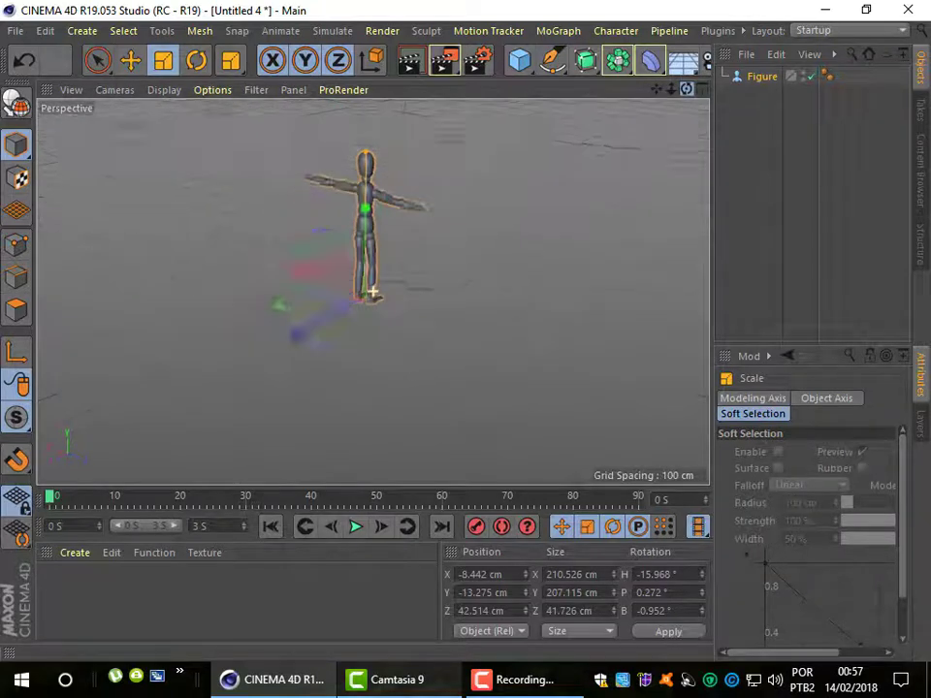
{"action": "left_click_drag", "start_coordinate": [687, 90], "coordinate": [670, 107]}
{"action": "left_click_drag", "start_coordinate": [374, 292], "coordinate": [373, 292], "text": "alt"}
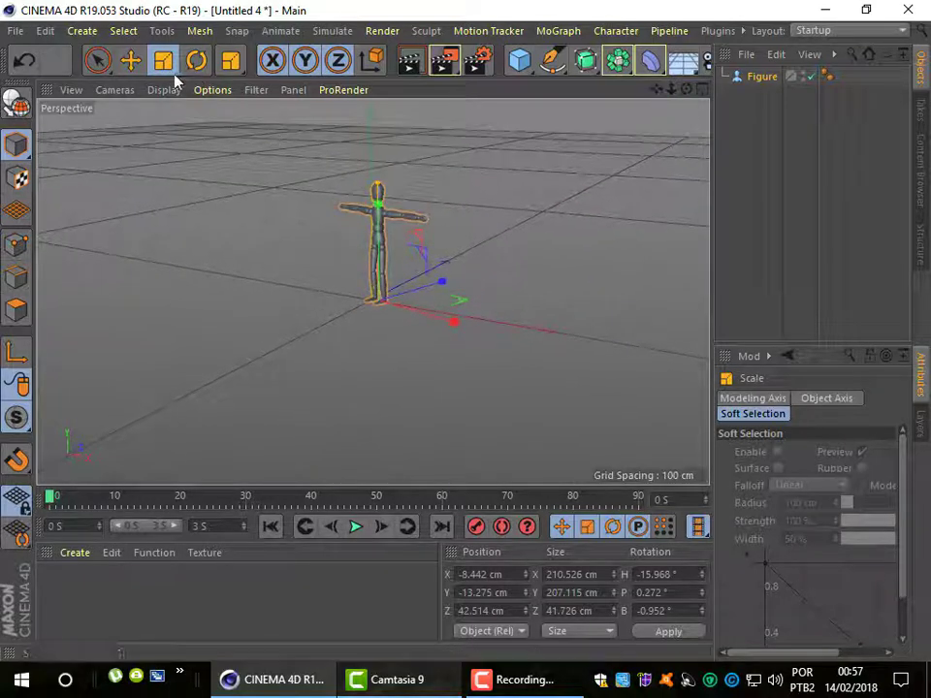